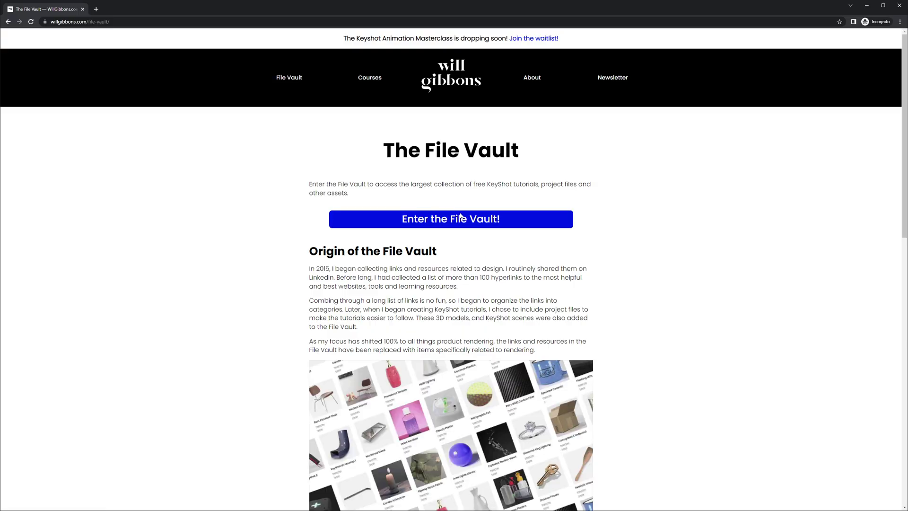
Step: Sign up for the File Vault newsletter with your e-mail address, passing the reCAPTCHA check
left_click(461, 219)
left_click(426, 387)
left_click(411, 443)
left_click(417, 411)
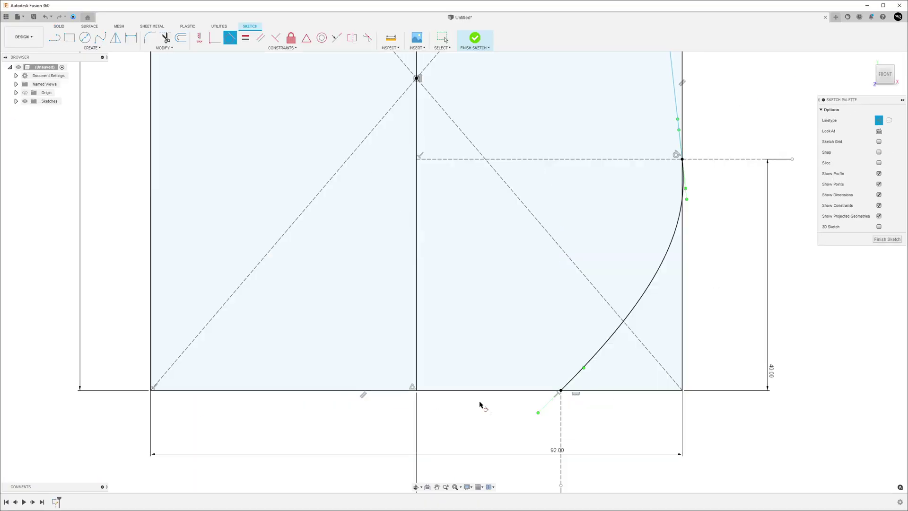
Step: Dimension the glass profile's wall offset to 0.5, then start and cancel a move of the rim point
scroll(481, 406, "up", 3)
left_click(420, 440)
type("0.5")
key("Return")
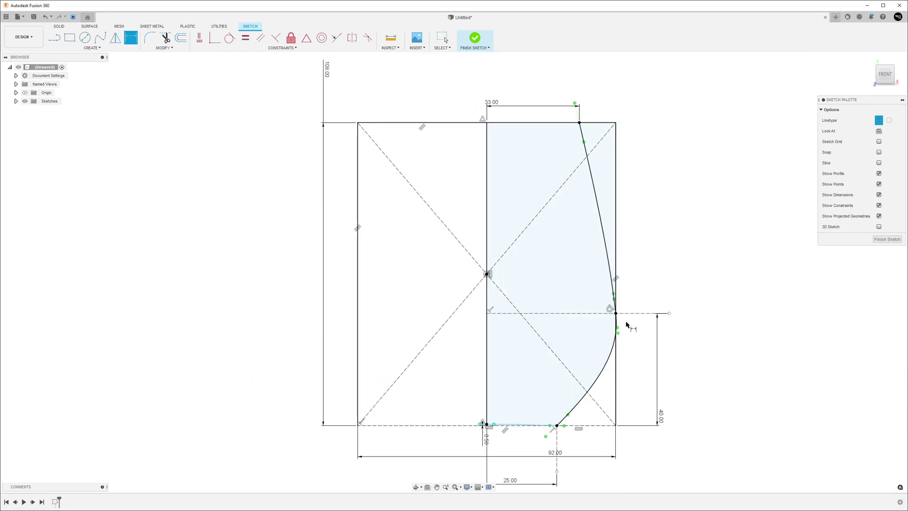
scroll(627, 325, "up", 5)
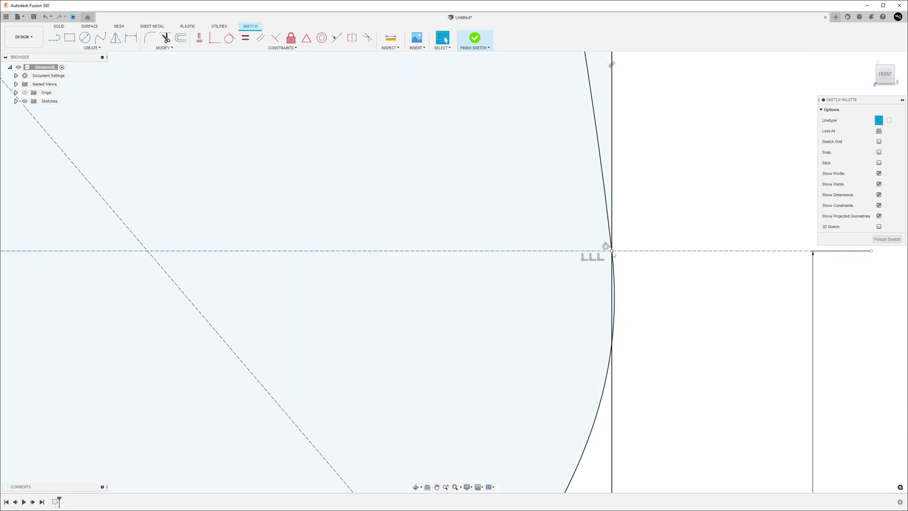
key("m")
key("Escape")
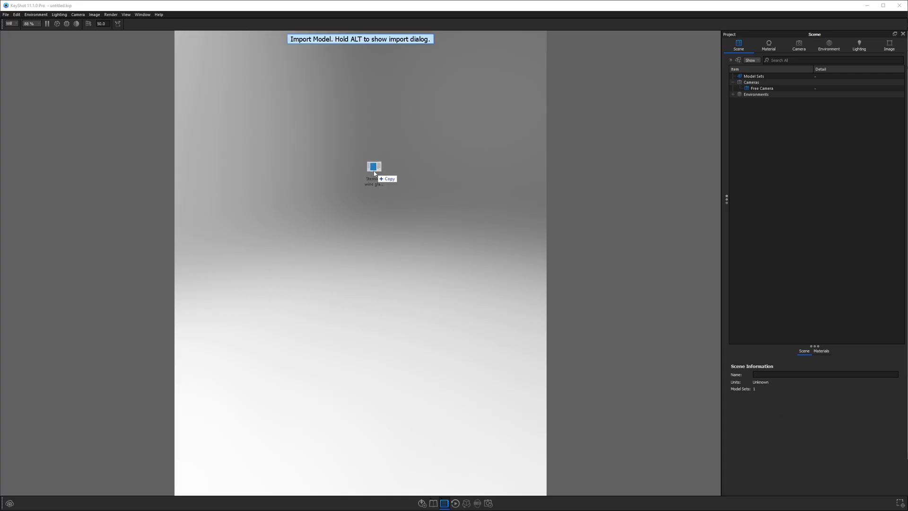
Step: Import the stemless wine glass STEP file, add a ground plane and set its material to Diffuse
left_click_drag(371, 172, 374, 173)
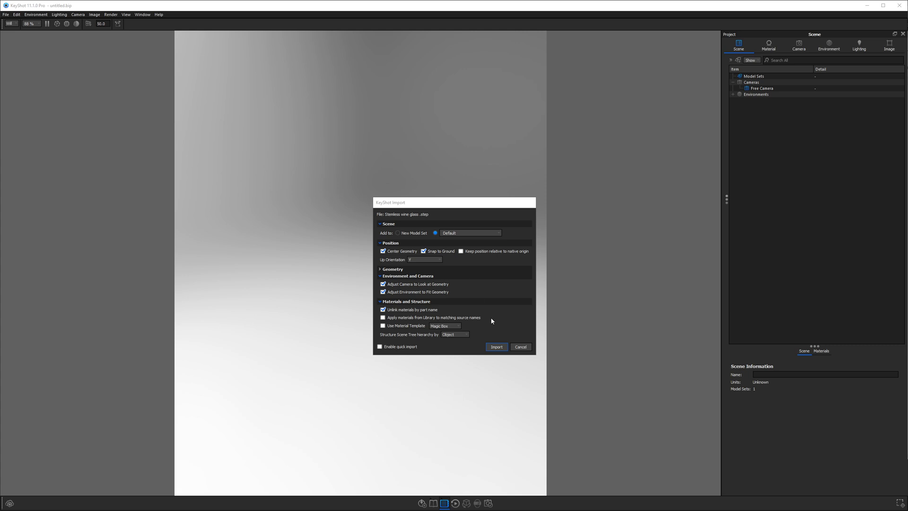
left_click(498, 346)
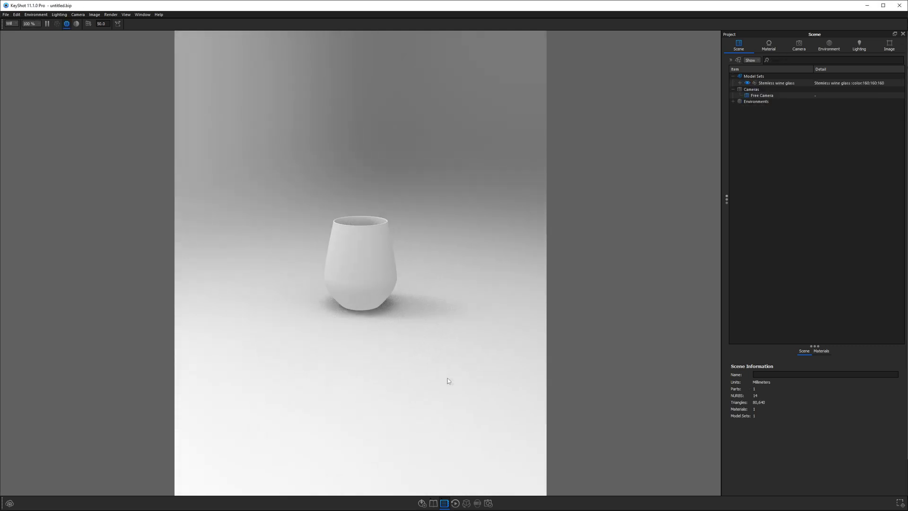
left_click(779, 90)
double_click(778, 90)
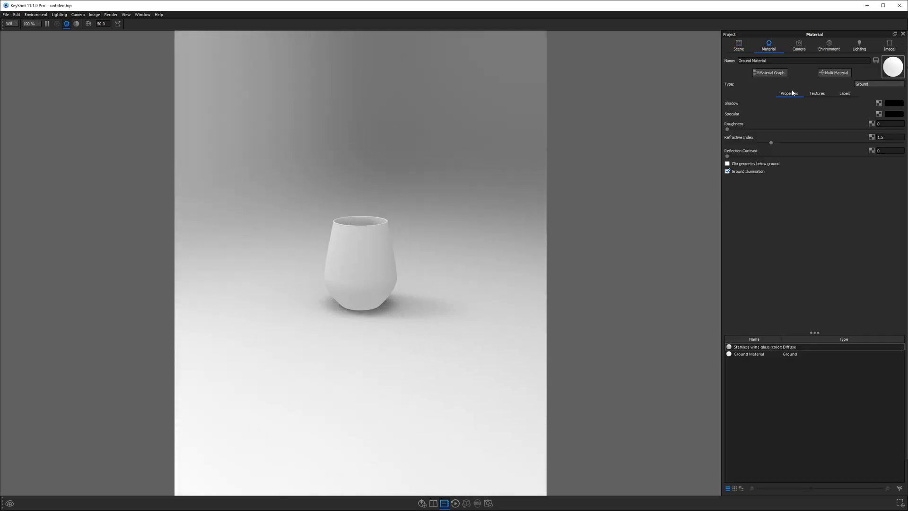
left_click(862, 84)
left_click(862, 97)
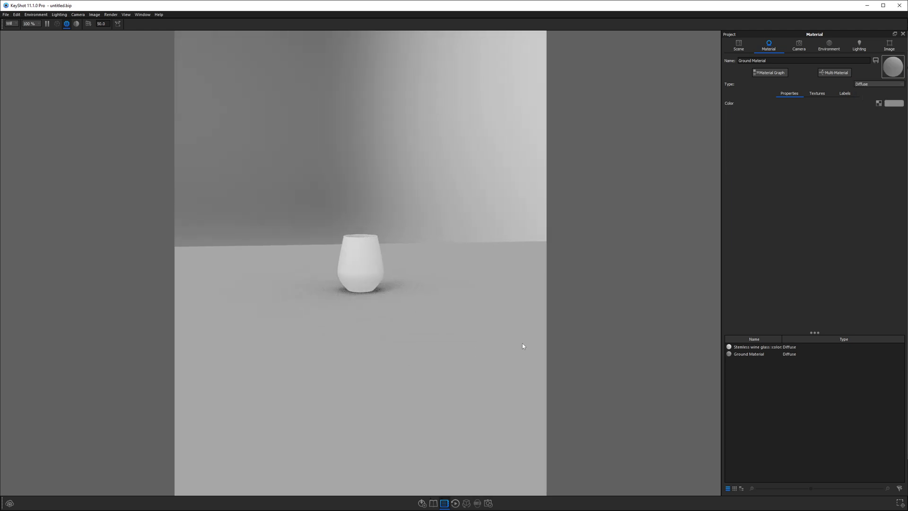
Step: Raise a plane high above the glass, tilt it diagonally, and make its material a Spotlight
left_click_drag(360, 266, 507, 61)
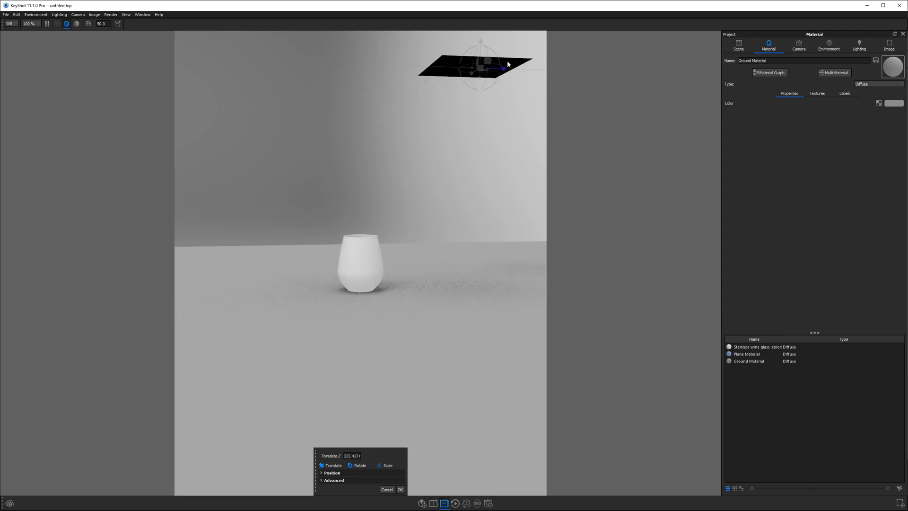
left_click_drag(490, 225, 350, 346)
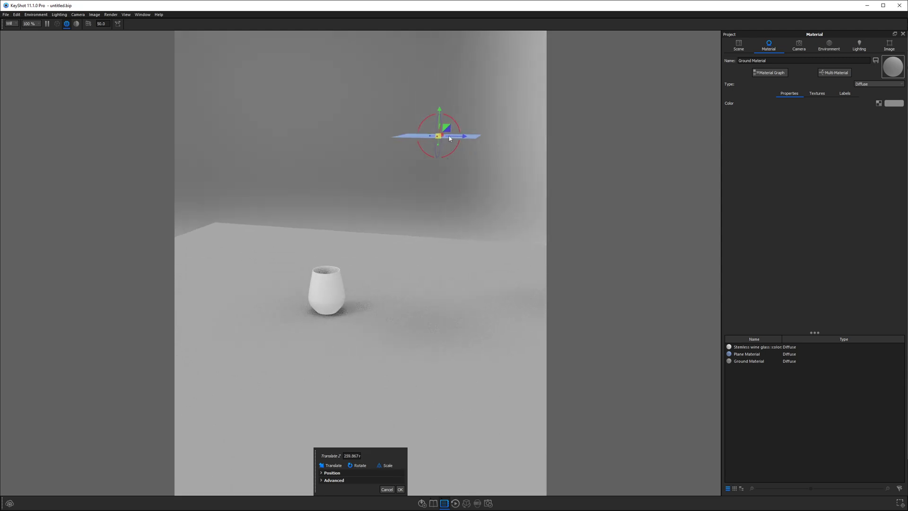
left_click_drag(457, 124, 464, 151)
left_click(401, 490)
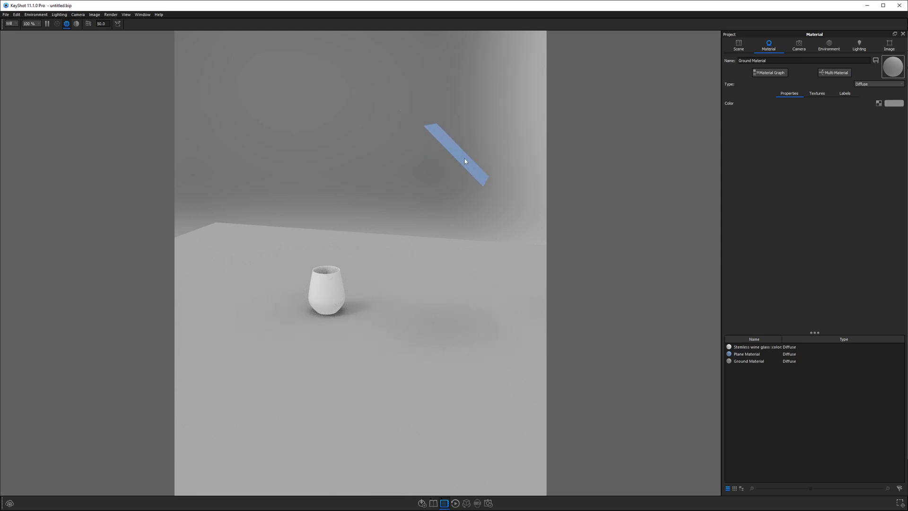
left_click(879, 84)
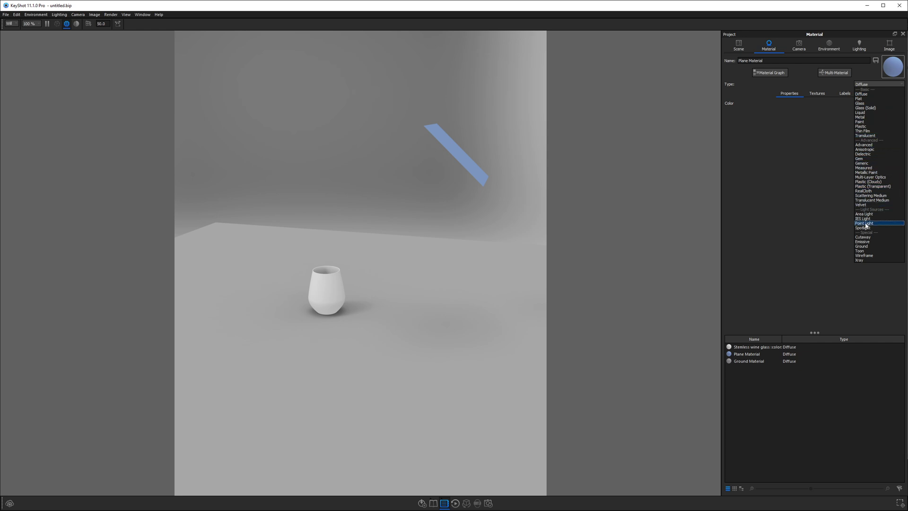
left_click(864, 227)
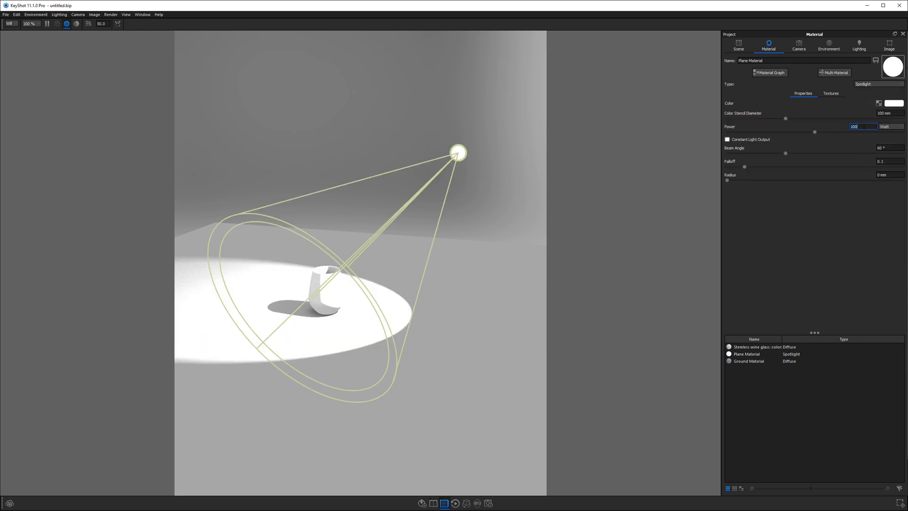
Step: Set environment brightness to 0.05 and the spotlight power to 30 W
left_click(829, 46)
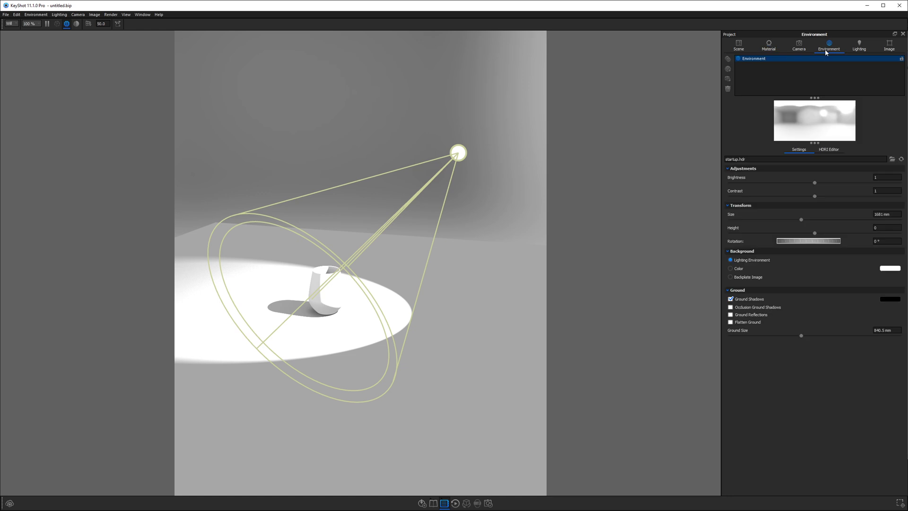
left_click(878, 178)
type(".05")
key("Return")
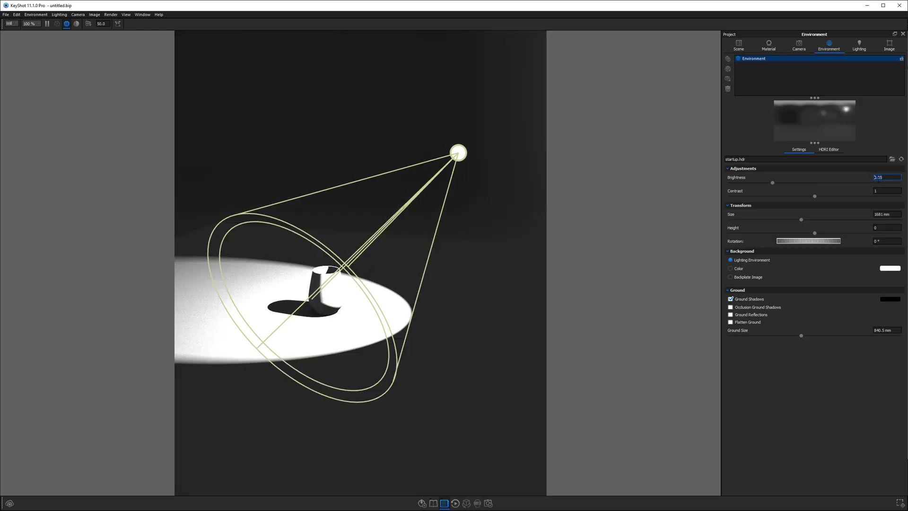
left_click(780, 46)
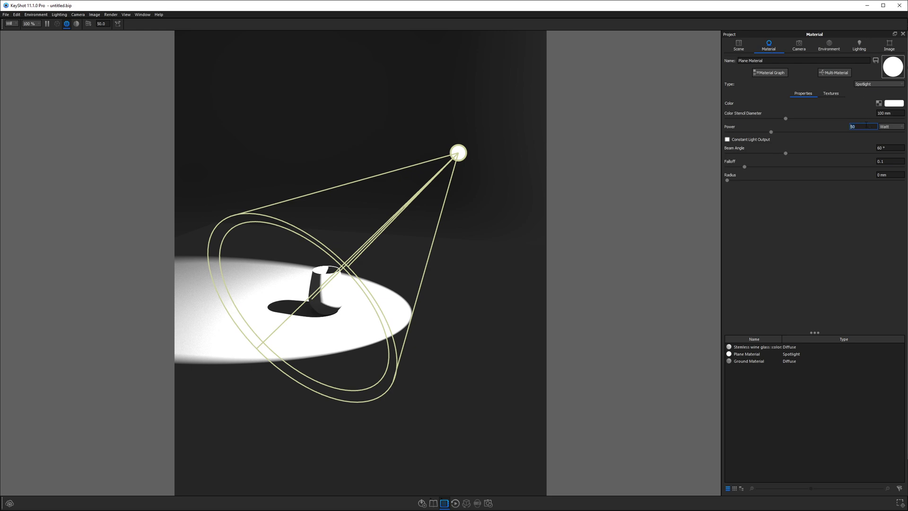
key("Return")
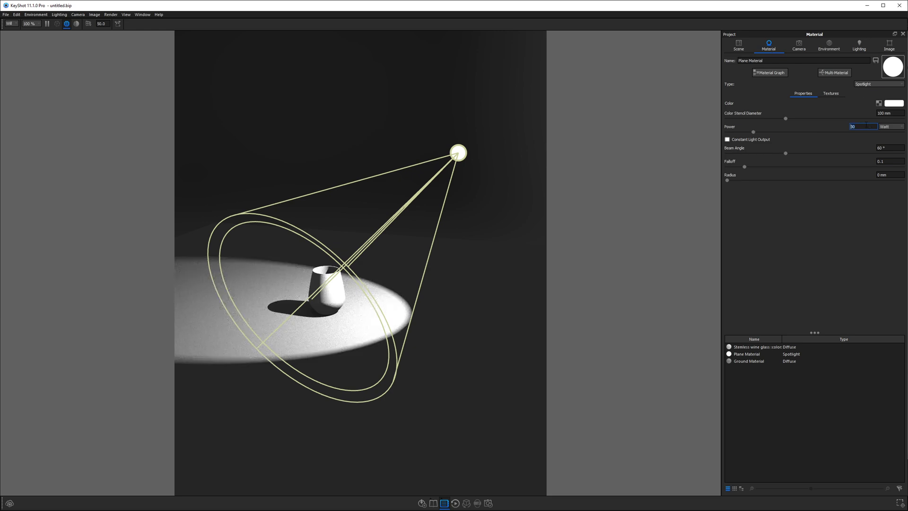
Step: Make the glass material Dielectric with a lavender transmission colour and 10.285 mm transparency distance
scroll(301, 283, "up", 8)
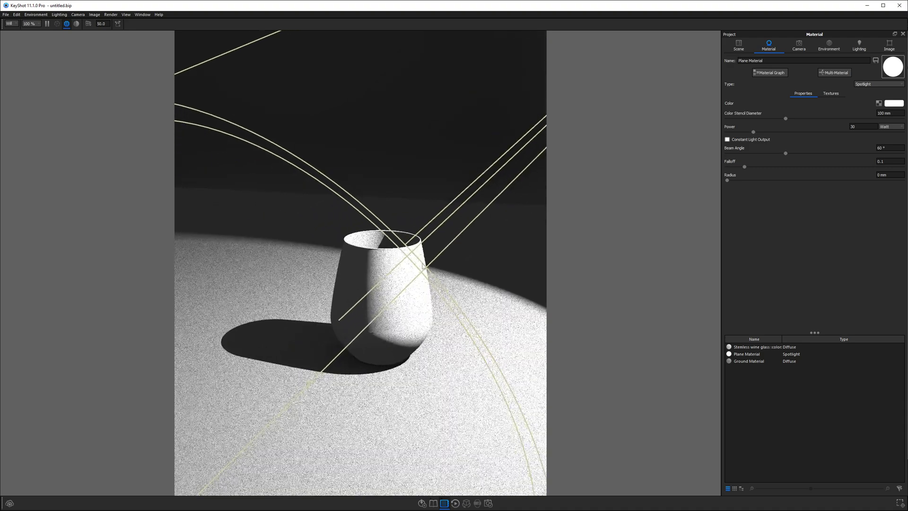
double_click(394, 277)
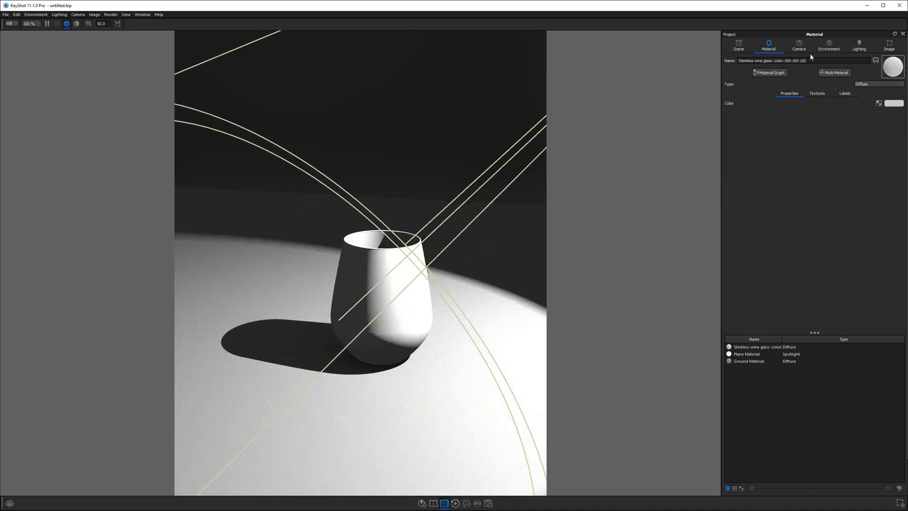
left_click(864, 85)
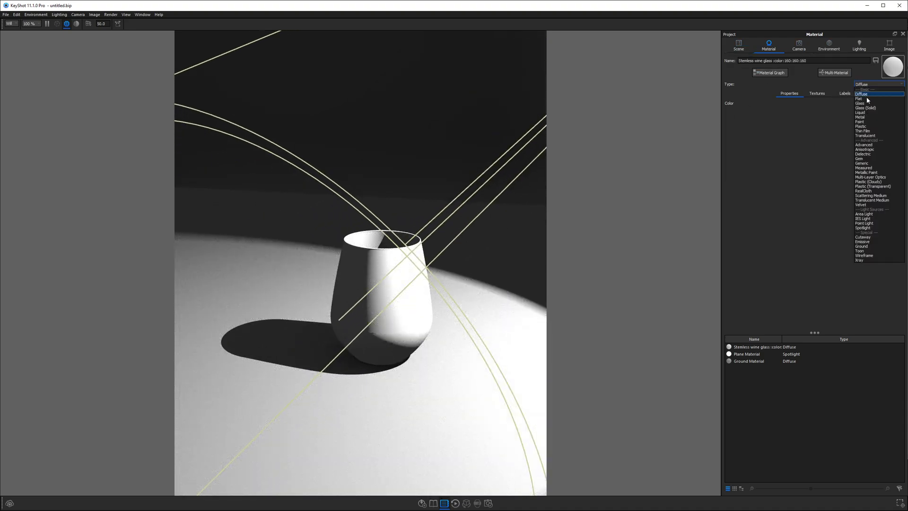
left_click(867, 154)
left_click(894, 103)
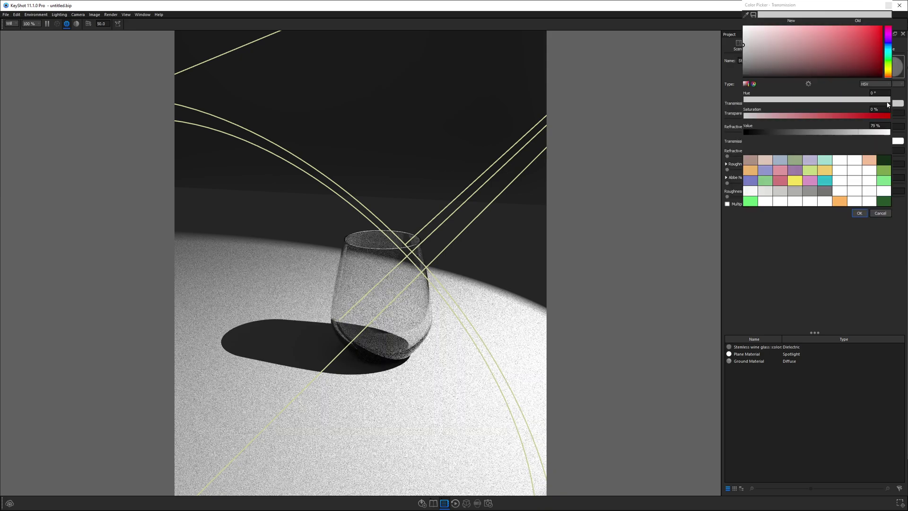
left_click(888, 45)
left_click(831, 27)
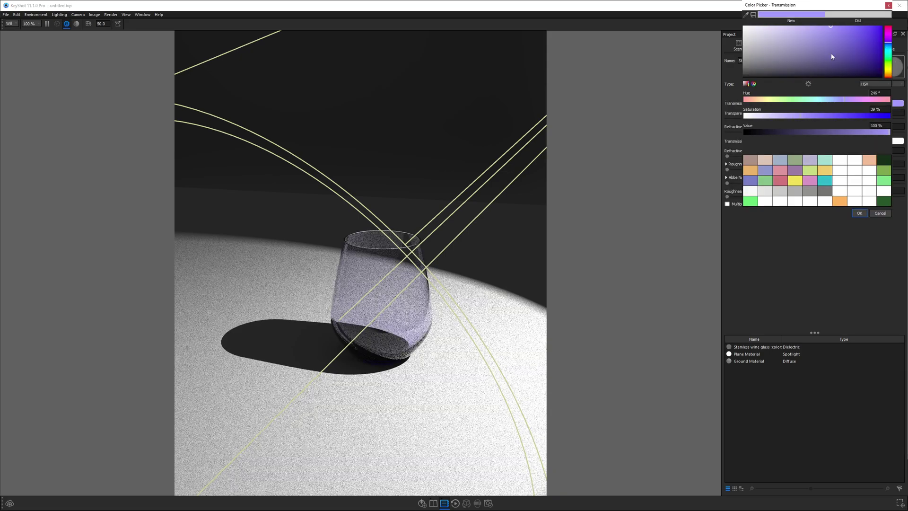
left_click(859, 213)
left_click_drag(815, 120, 819, 121)
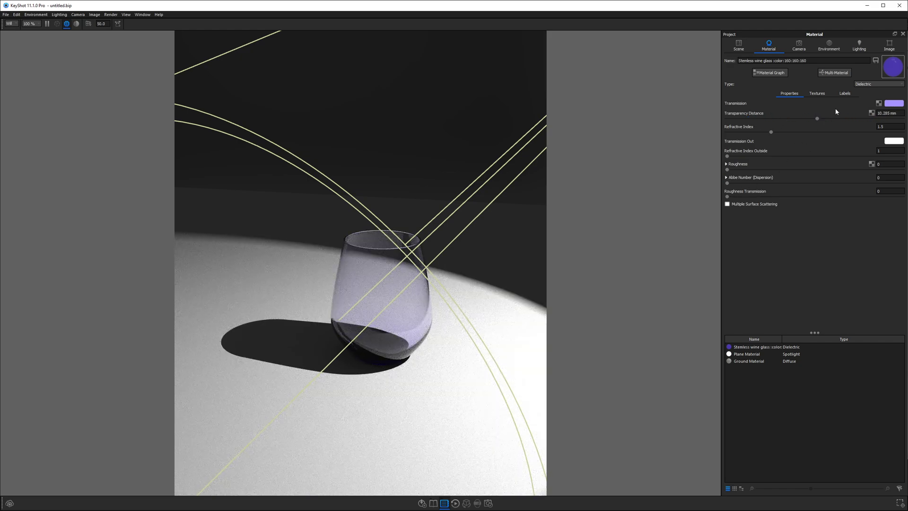
Step: Apply the Product lighting preset with caustics and orbit to look down on the glass
left_click(858, 46)
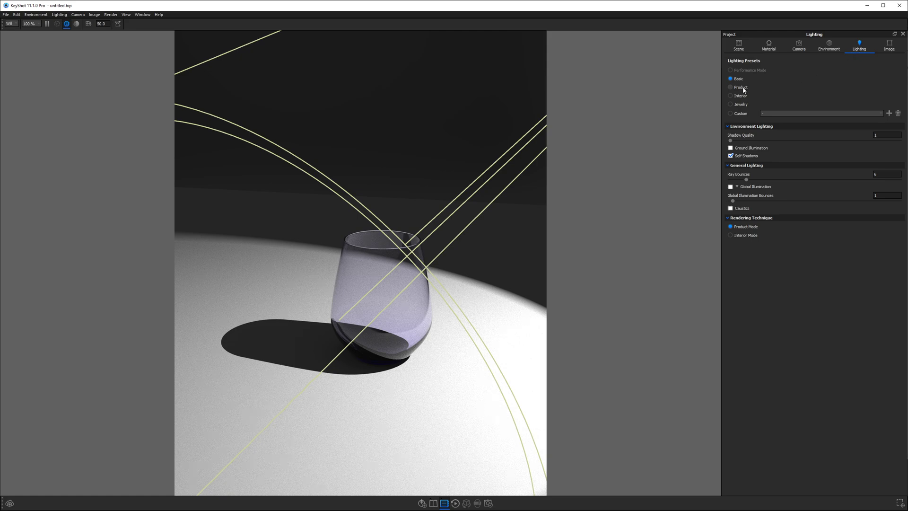
left_click(740, 209)
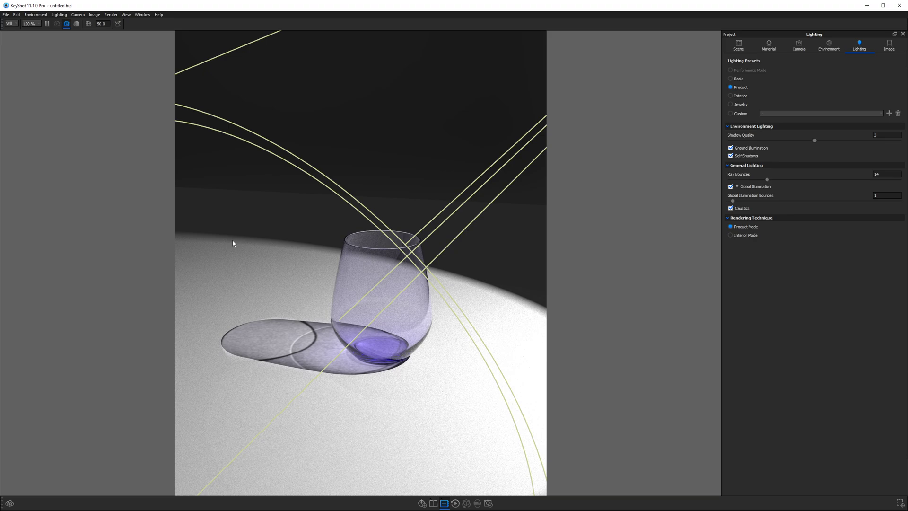
left_click_drag(232, 243, 228, 340)
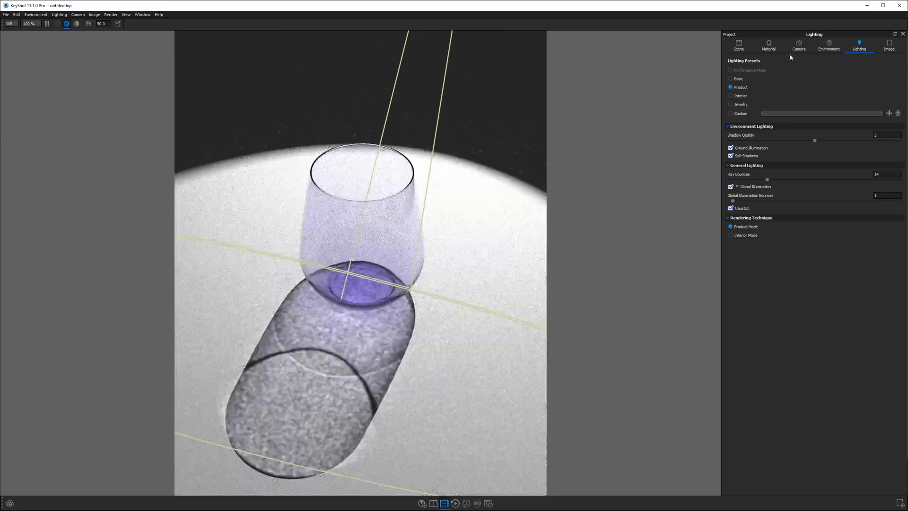
Step: Open the wine glass material's Material Graph
left_click(800, 45)
left_click(729, 59)
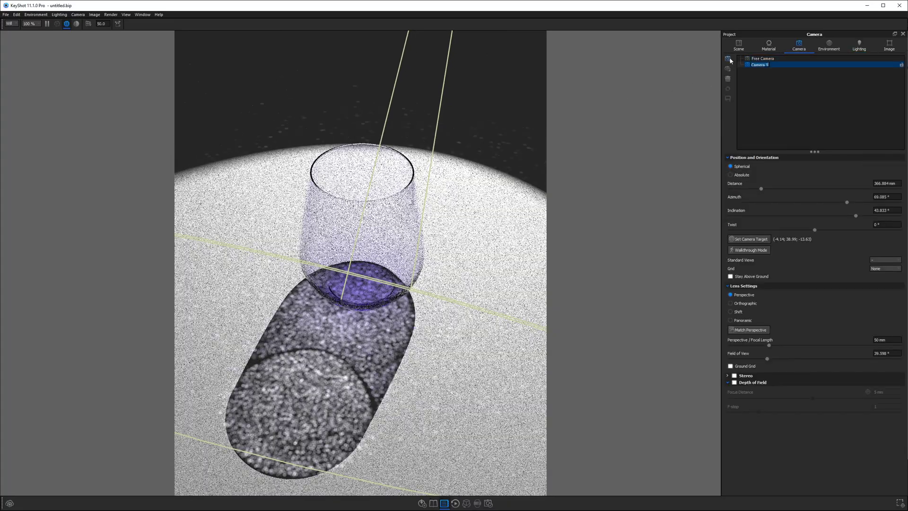
double_click(379, 224)
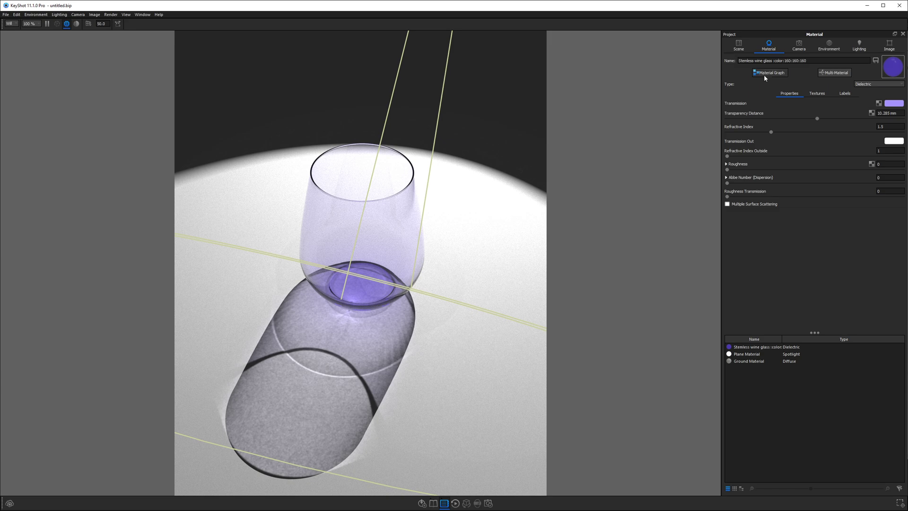
left_click(769, 72)
Step: Add a Brushed (Radial) texture node and connect it to the glass's Bump input
right_click(561, 316)
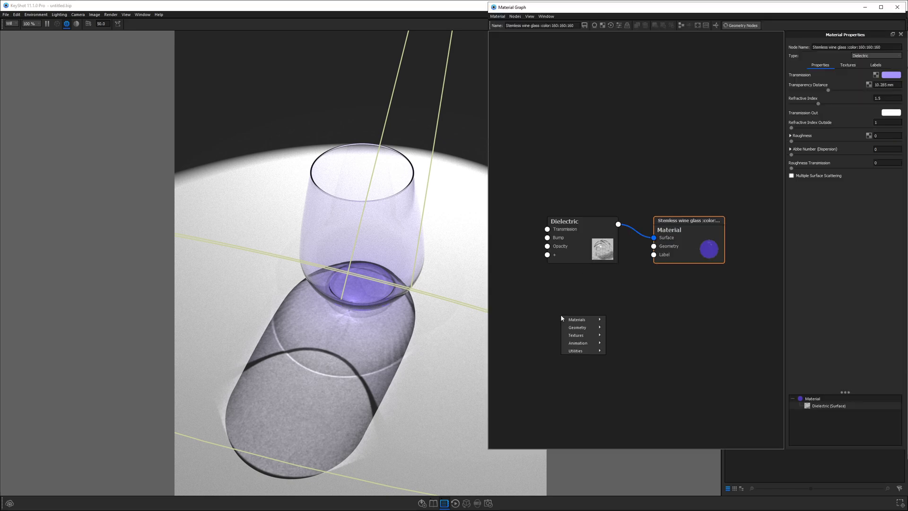
mouse_move(582, 335)
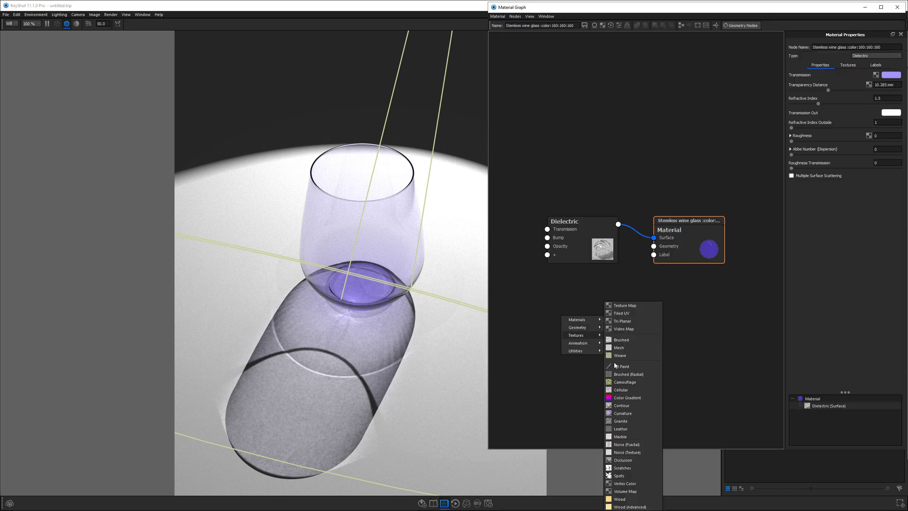
left_click(621, 375)
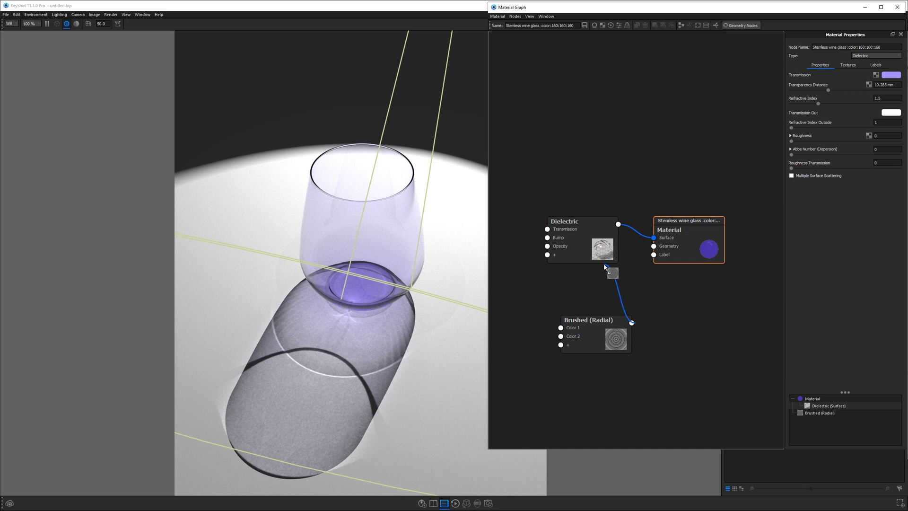
left_click_drag(605, 266, 547, 238)
left_click_drag(598, 331, 555, 324)
Step: Add a Noise (Texture) node with 100 mm scale below the Brushed (Radial) node
right_click(615, 313)
mouse_move(632, 377)
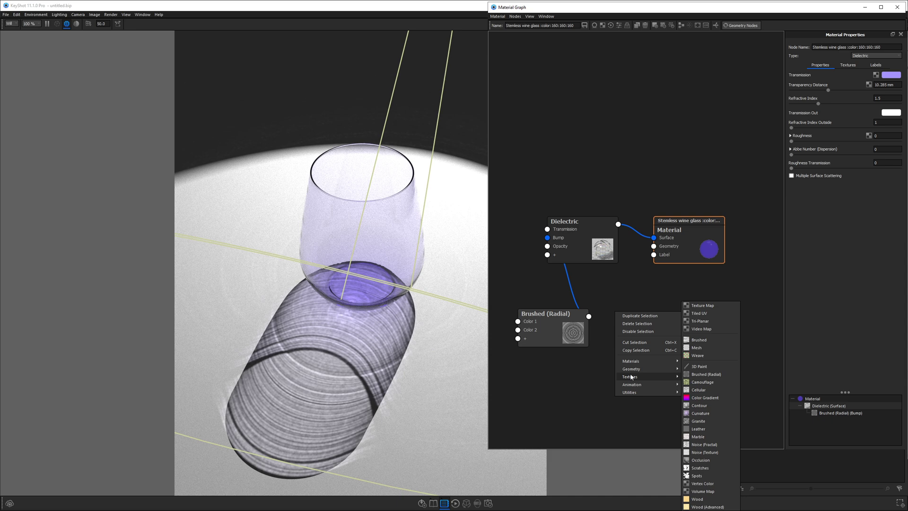
left_click(705, 452)
left_click(653, 333)
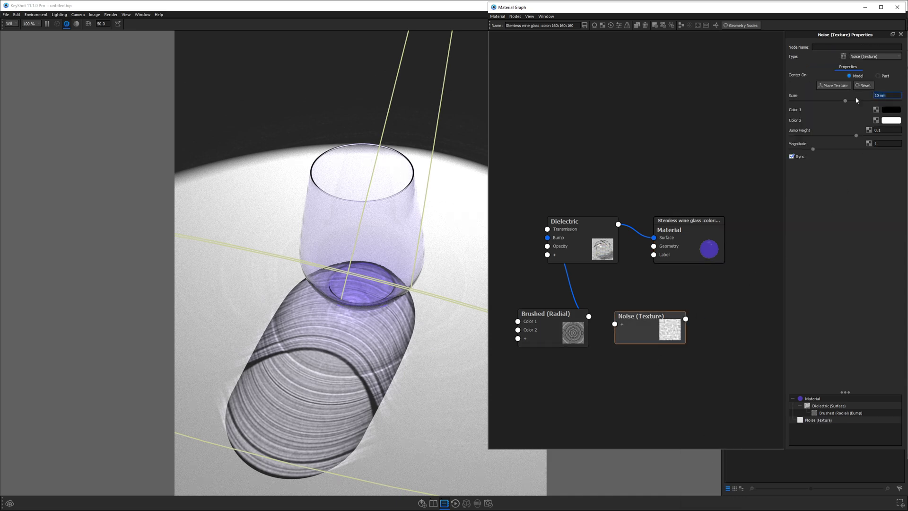
type("0")
key("Return")
mouse_move(654, 343)
left_mouse_down()
mouse_move(606, 399)
mouse_move(568, 396)
left_mouse_up()
Step: Insert a Bump Add node, feed the noise into Bump 2, and set Weight 1 to 0.75
right_click(571, 289)
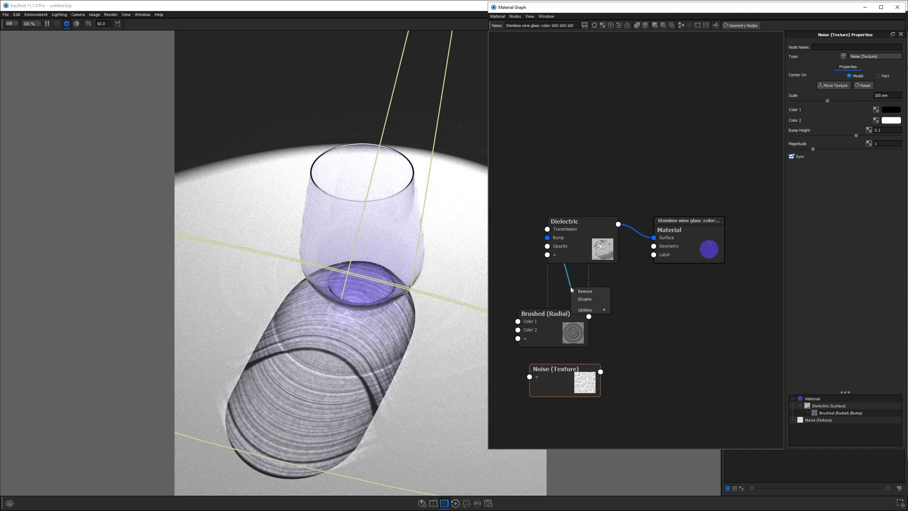
left_click(637, 310)
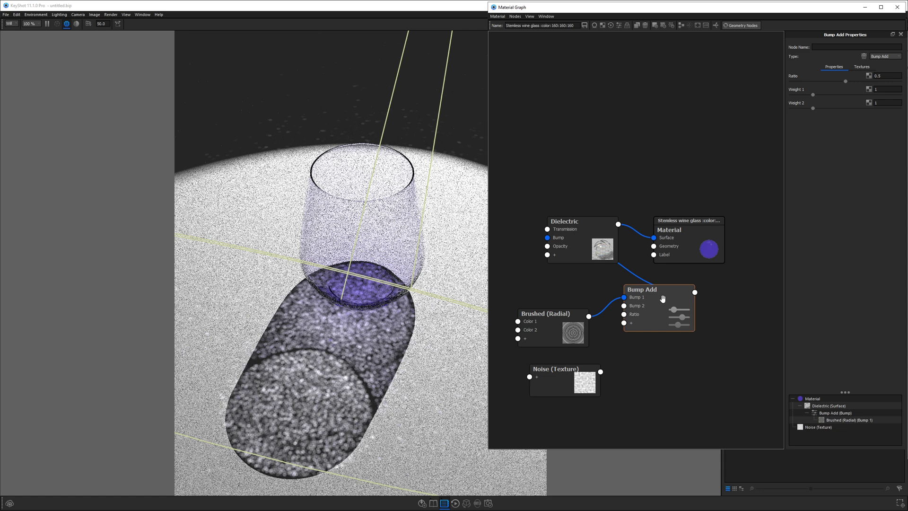
left_click_drag(601, 372, 626, 306)
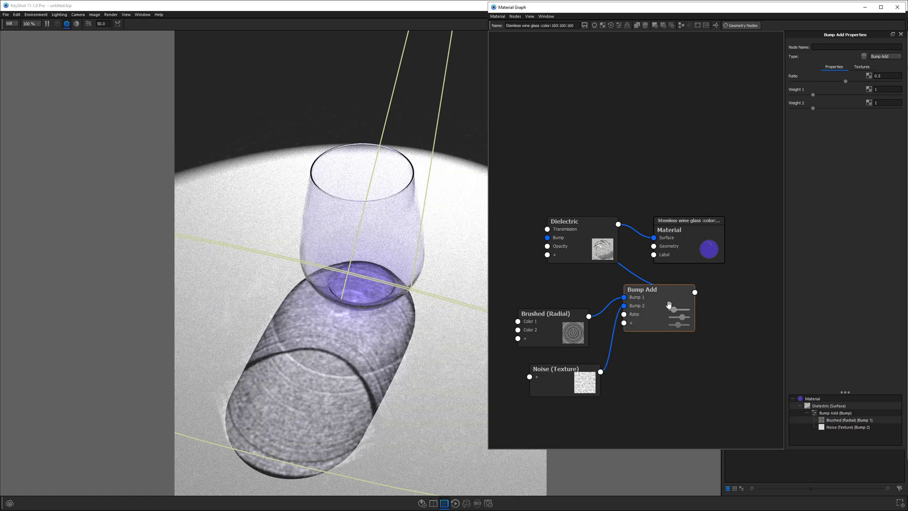
left_click(886, 89)
type("0.75")
key("Return")
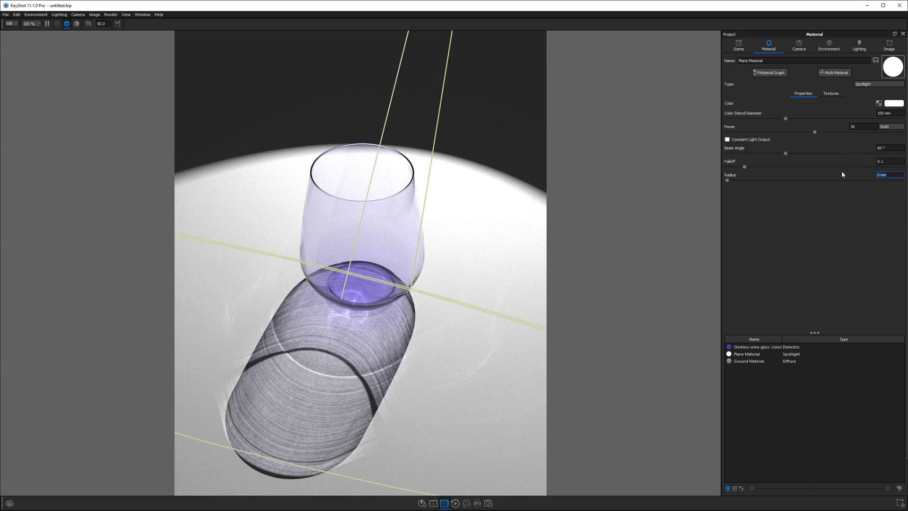
Step: Set the Plane Material spotlight's Radius to 10 mm
type("1")
key("Return")
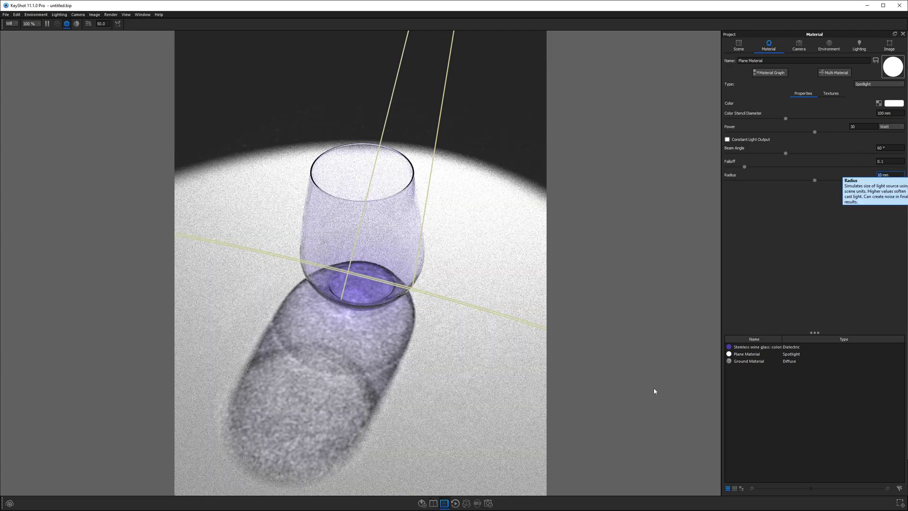